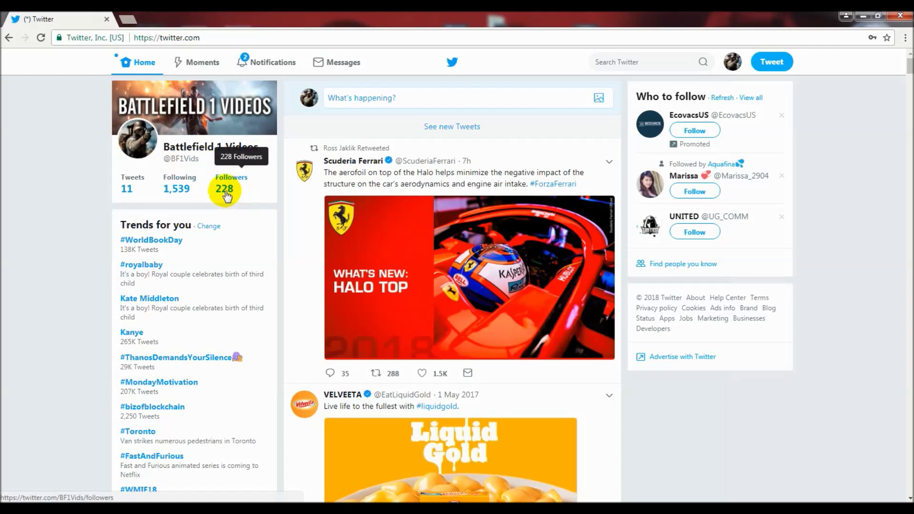
- Open the profile's Following list of 1,539 accounts from the profile card
{"action": "left_click", "coordinate": [181, 189]}
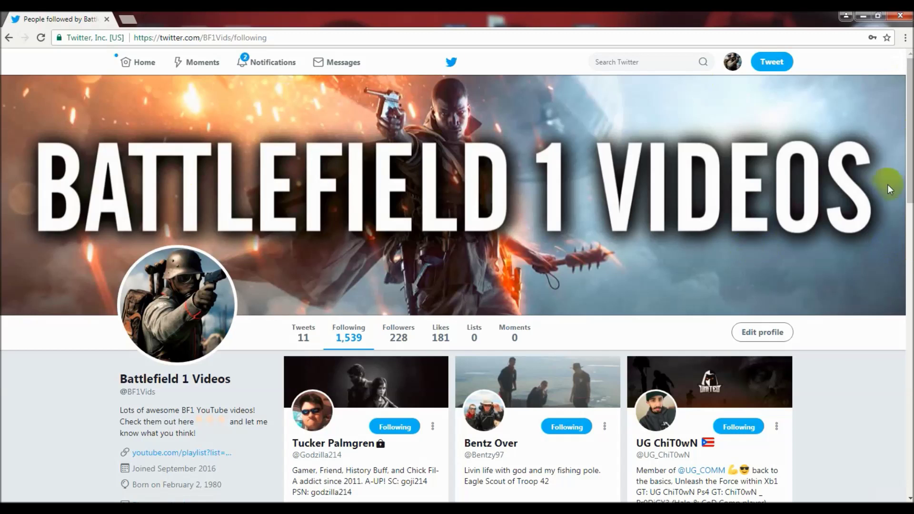
- Scroll far down the Following page so many more followed account cards load
{"action": "left_click_drag", "start_coordinate": [910, 161], "coordinate": [910, 239]}
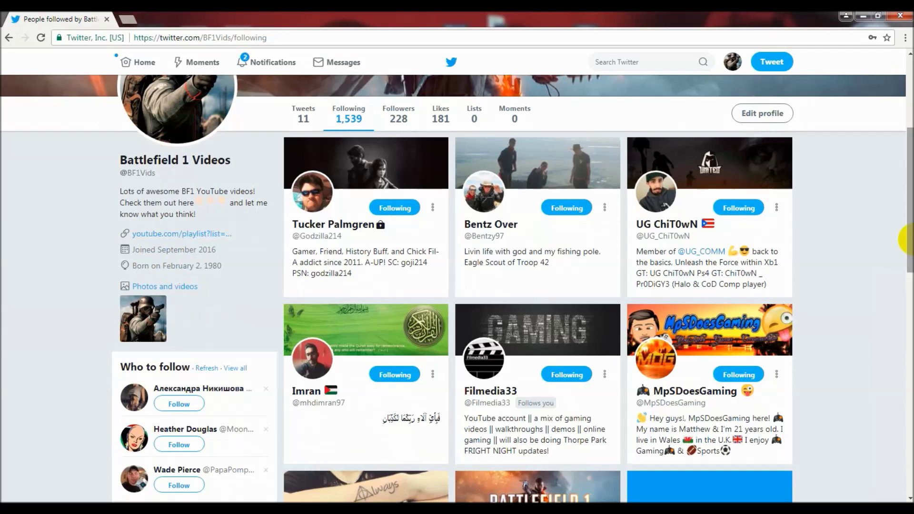
{"action": "left_click_drag", "start_coordinate": [902, 240], "coordinate": [893, 473]}
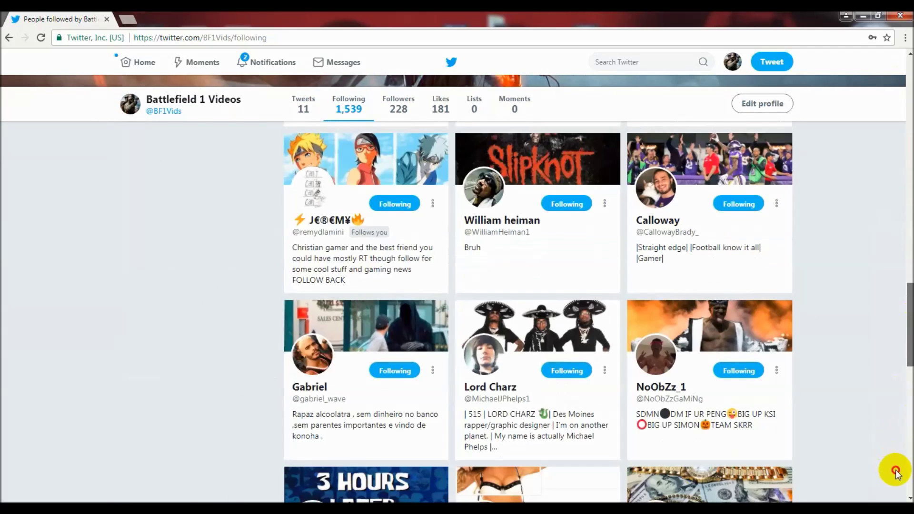
{"action": "left_click_drag", "start_coordinate": [904, 310], "coordinate": [898, 453]}
{"action": "mouse_move", "coordinate": [909, 398]}
{"action": "left_mouse_down"}
{"action": "mouse_move", "coordinate": [907, 419]}
{"action": "mouse_move", "coordinate": [907, 410]}
{"action": "left_mouse_up"}
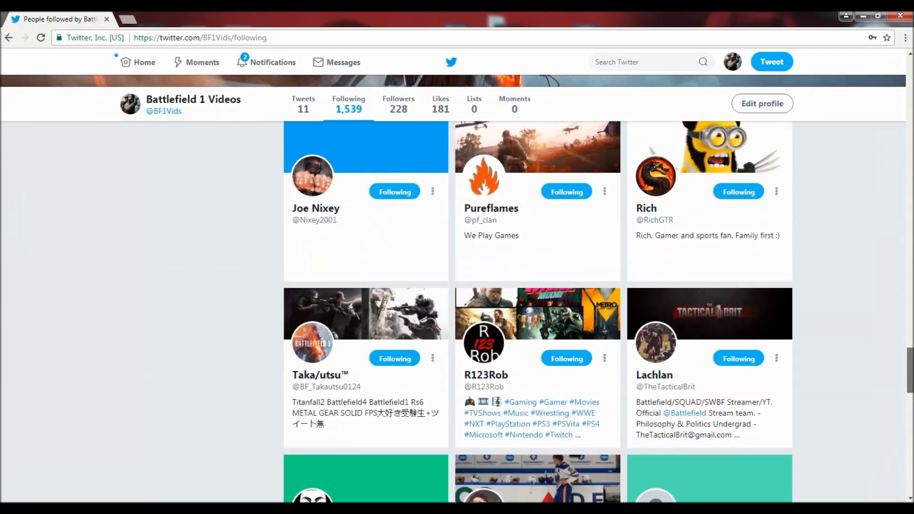
{"action": "left_click_drag", "start_coordinate": [908, 316], "coordinate": [909, 493]}
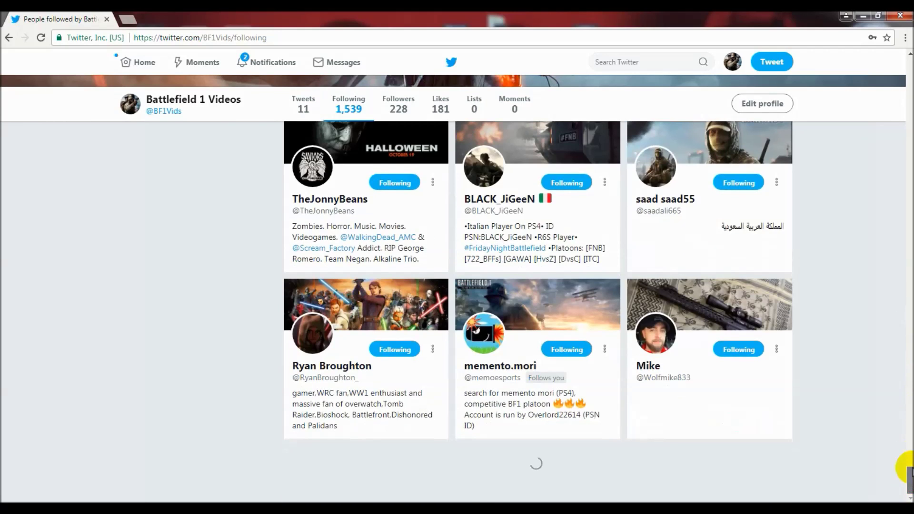
{"action": "scroll", "coordinate": [907, 495], "scroll_direction": "down", "scroll_amount": 10}
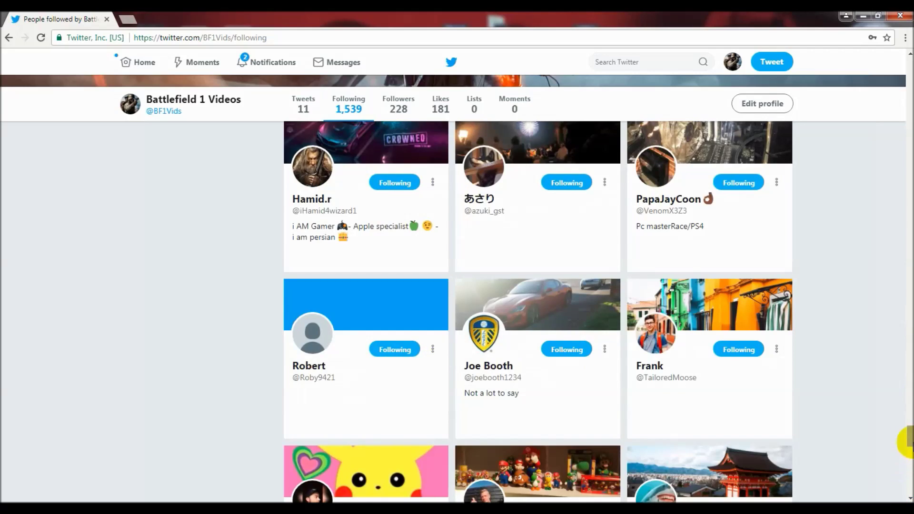
{"action": "scroll", "coordinate": [907, 497], "scroll_direction": "down", "scroll_amount": 10}
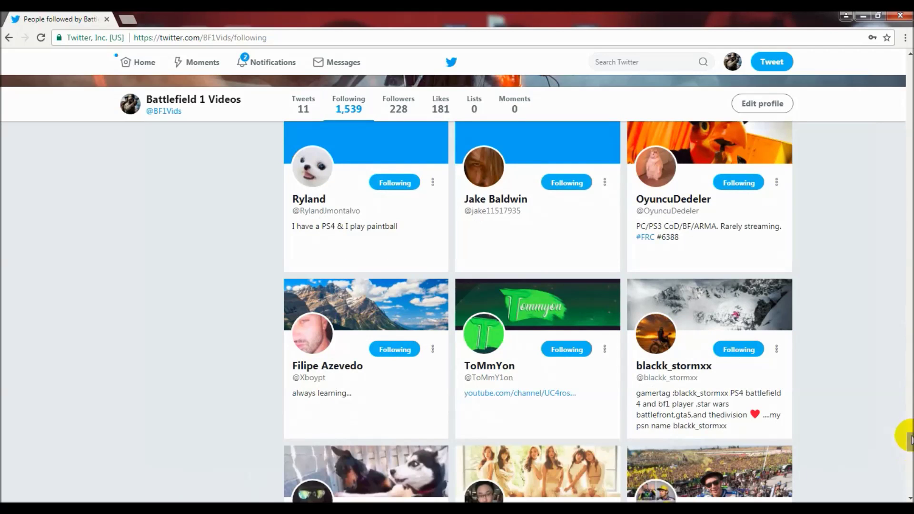
{"action": "scroll", "coordinate": [904, 434], "scroll_direction": "down", "scroll_amount": 7}
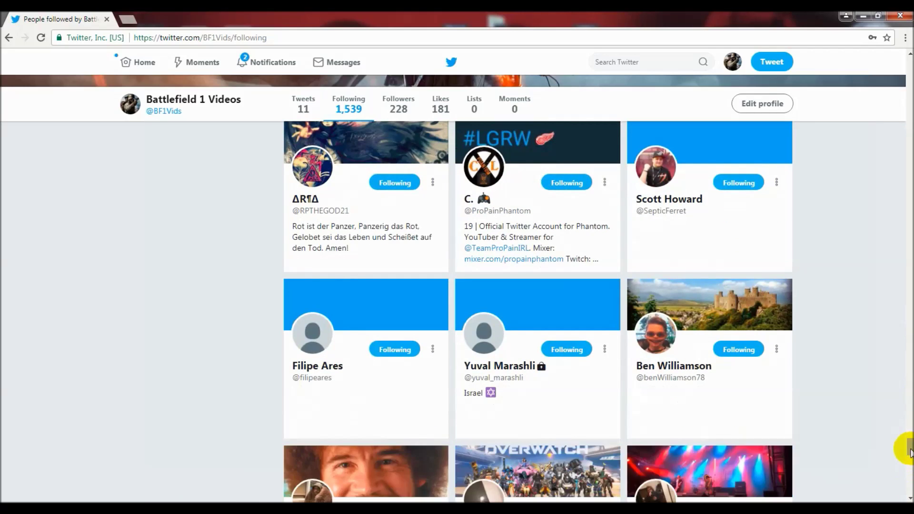
{"action": "scroll", "coordinate": [906, 449], "scroll_direction": "down", "scroll_amount": 7}
{"action": "scroll", "coordinate": [909, 447], "scroll_direction": "down", "scroll_amount": 15}
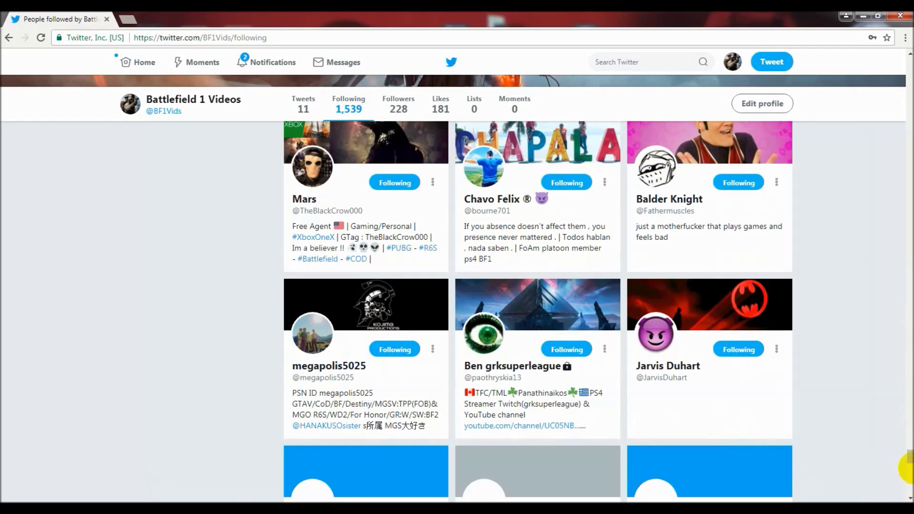
{"action": "scroll", "coordinate": [909, 476], "scroll_direction": "down", "scroll_amount": 7}
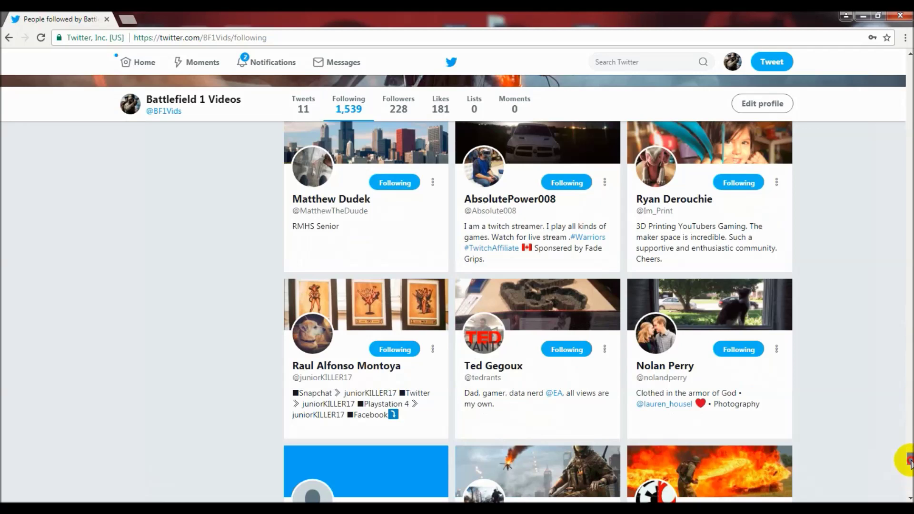
{"action": "scroll", "coordinate": [909, 471], "scroll_direction": "down", "scroll_amount": 5}
{"action": "scroll", "coordinate": [909, 464], "scroll_direction": "down", "scroll_amount": 8}
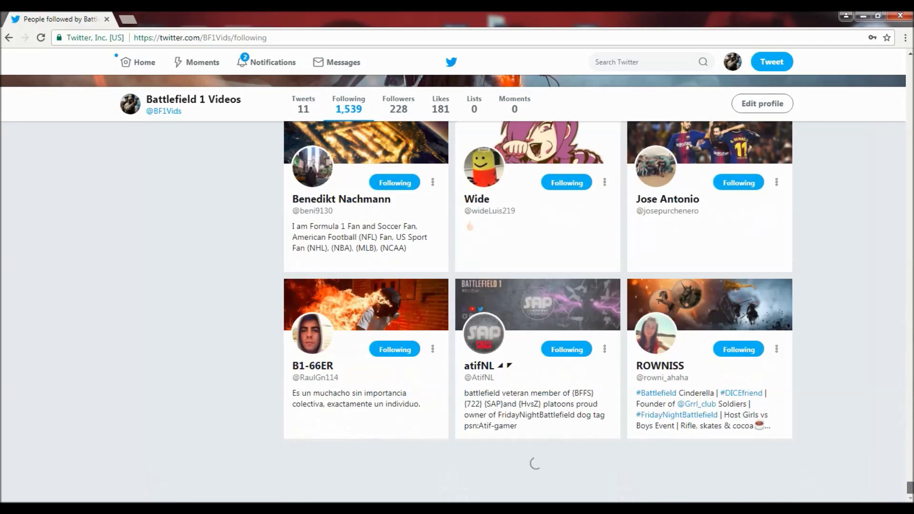
{"action": "scroll", "coordinate": [910, 478], "scroll_direction": "down", "scroll_amount": 6}
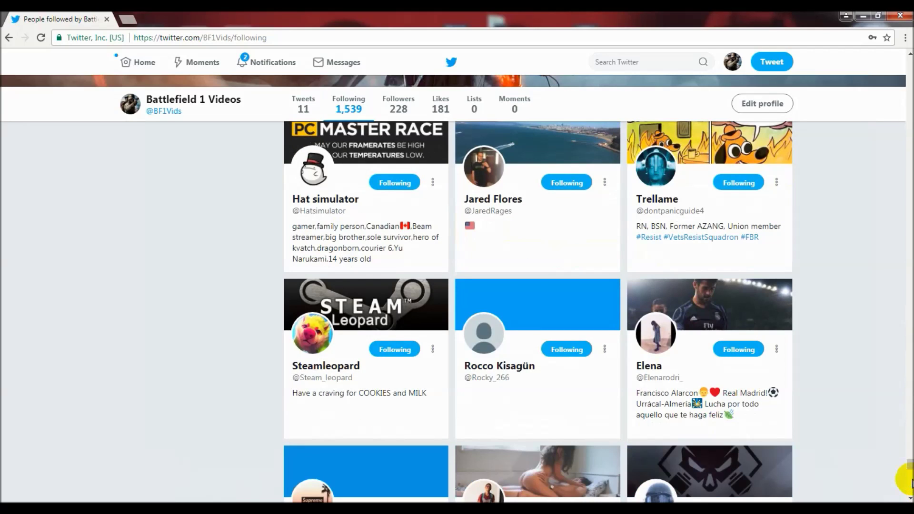
{"action": "scroll", "coordinate": [909, 466], "scroll_direction": "down", "scroll_amount": 10}
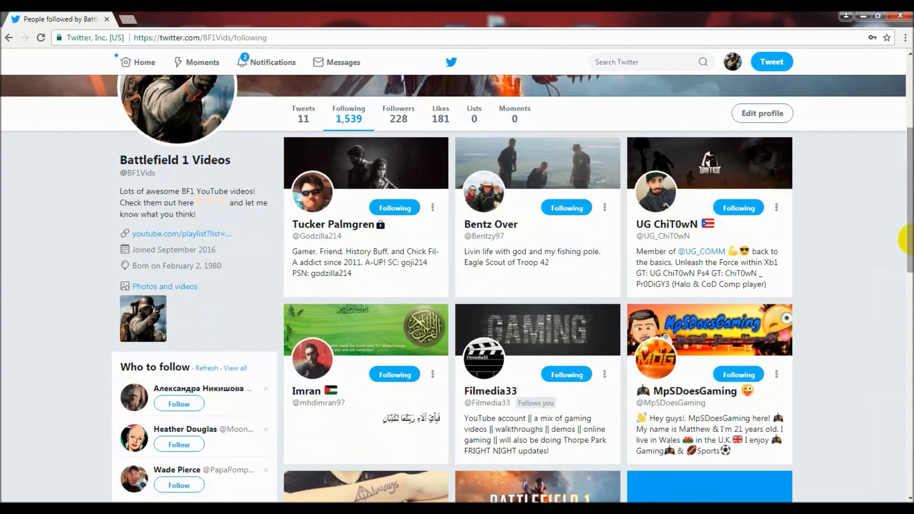
{"action": "scroll", "coordinate": [900, 363], "scroll_direction": "down", "scroll_amount": 20}
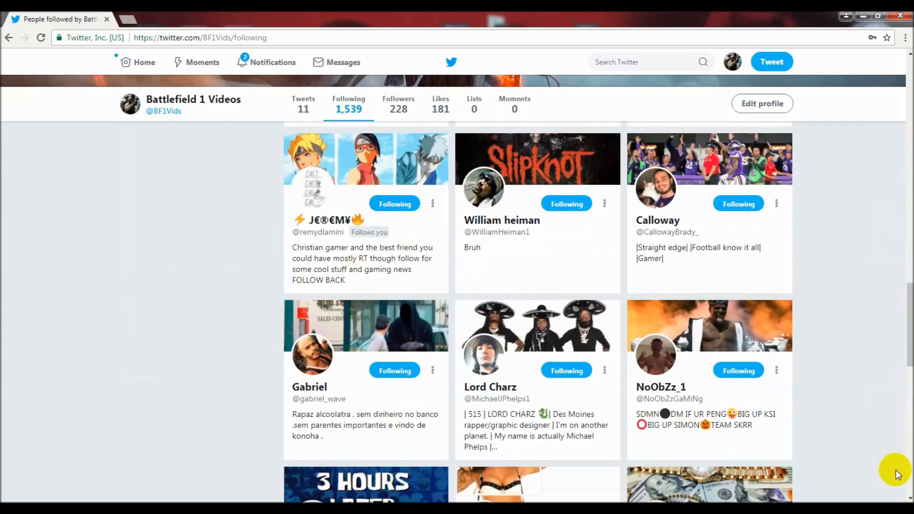
{"action": "scroll", "coordinate": [904, 361], "scroll_direction": "down", "scroll_amount": 10}
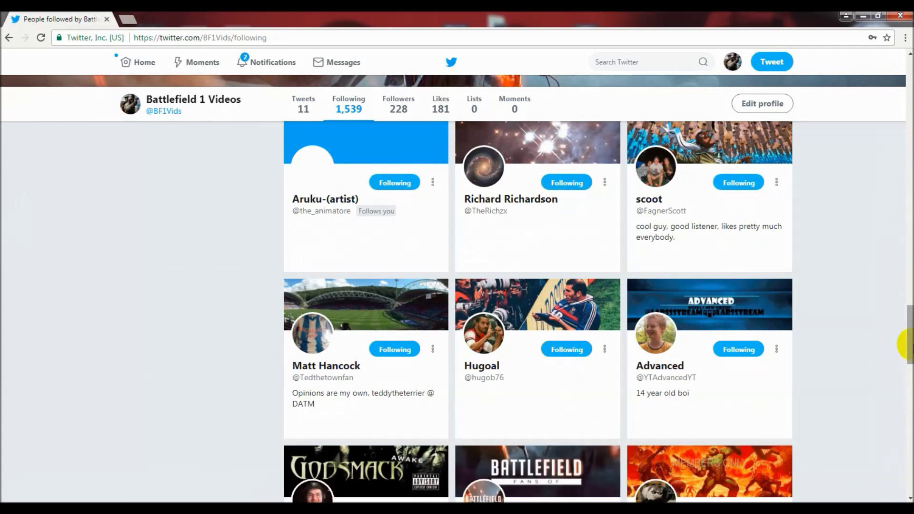
{"action": "scroll", "coordinate": [906, 345], "scroll_direction": "down", "scroll_amount": 5}
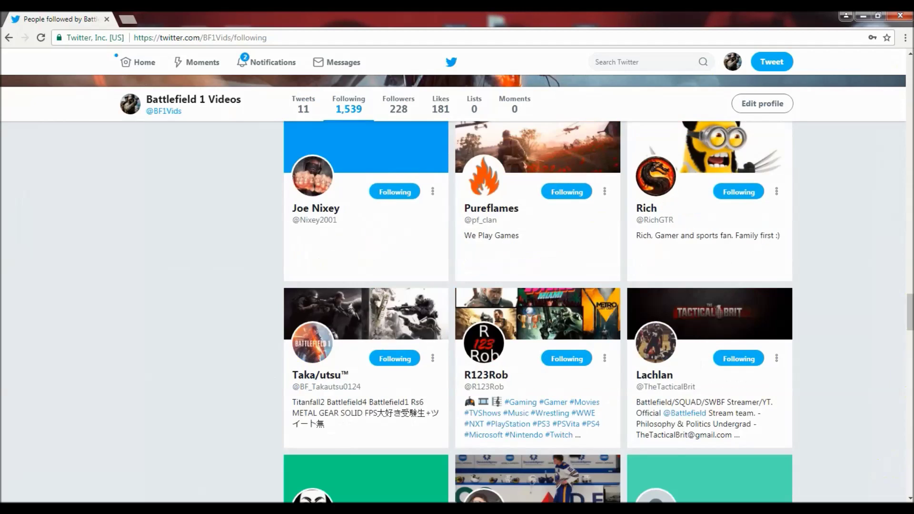
{"action": "left_click_drag", "start_coordinate": [906, 328], "coordinate": [908, 497]}
{"action": "left_click_drag", "start_coordinate": [911, 458], "coordinate": [910, 495]}
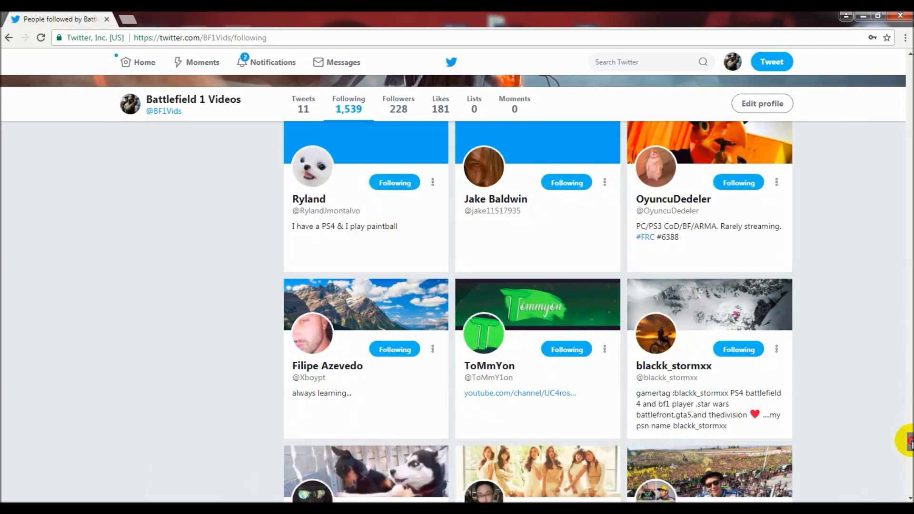
{"action": "left_click_drag", "start_coordinate": [908, 384], "coordinate": [909, 492]}
{"action": "left_click_drag", "start_coordinate": [907, 455], "coordinate": [903, 499]}
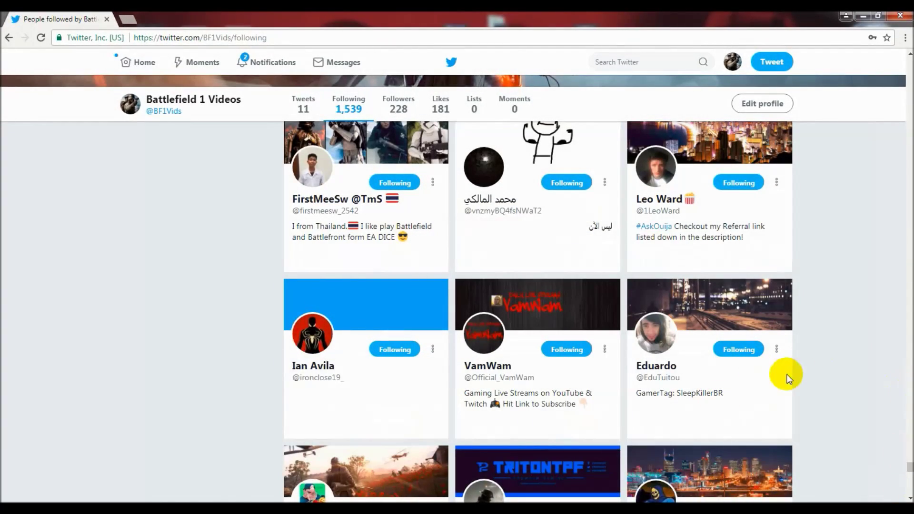
- Open Chrome's DevTools Console and paste the $('.unfollow-text').click() command at the prompt
{"action": "right_click", "coordinate": [535, 264]}
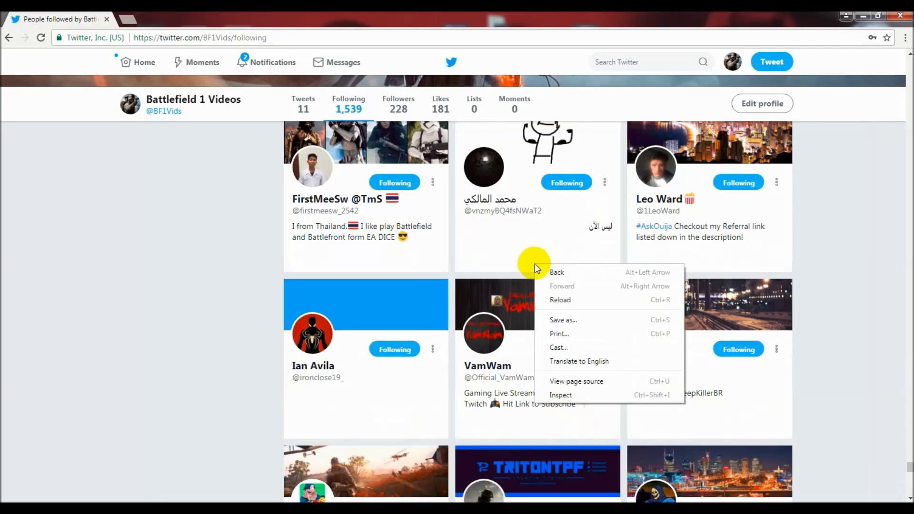
{"action": "left_click", "coordinate": [583, 396]}
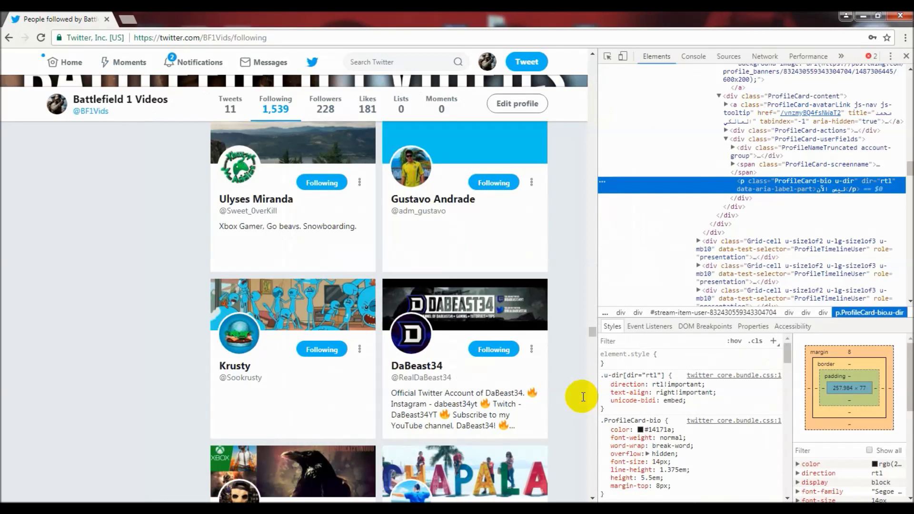
{"action": "left_click", "coordinate": [696, 58]}
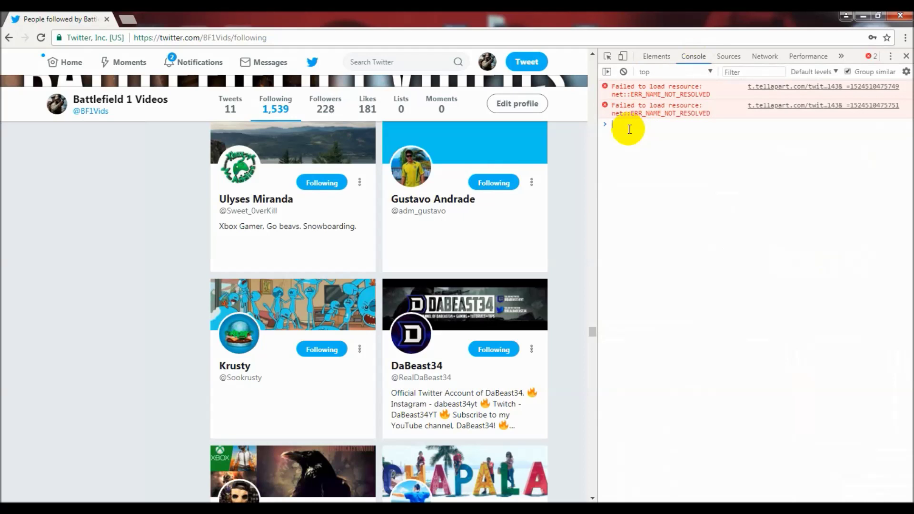
{"action": "right_click", "coordinate": [629, 129]}
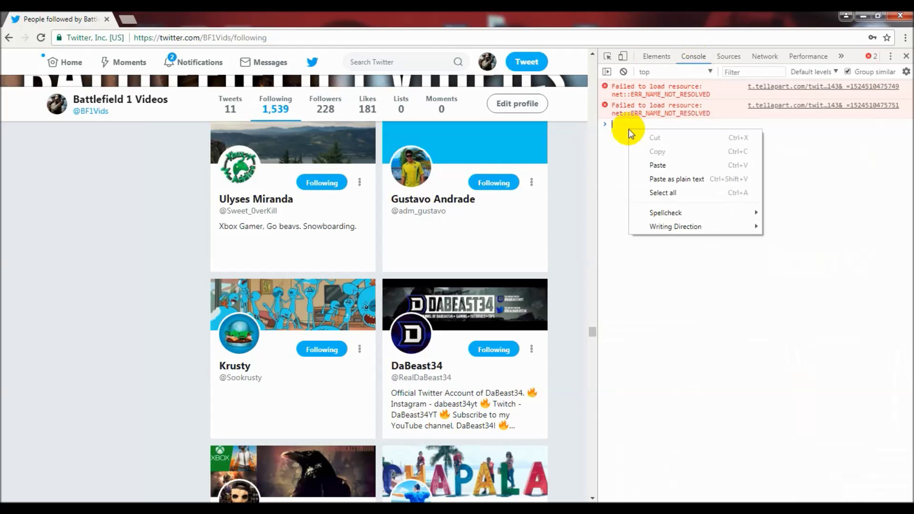
{"action": "left_click", "coordinate": [657, 165]}
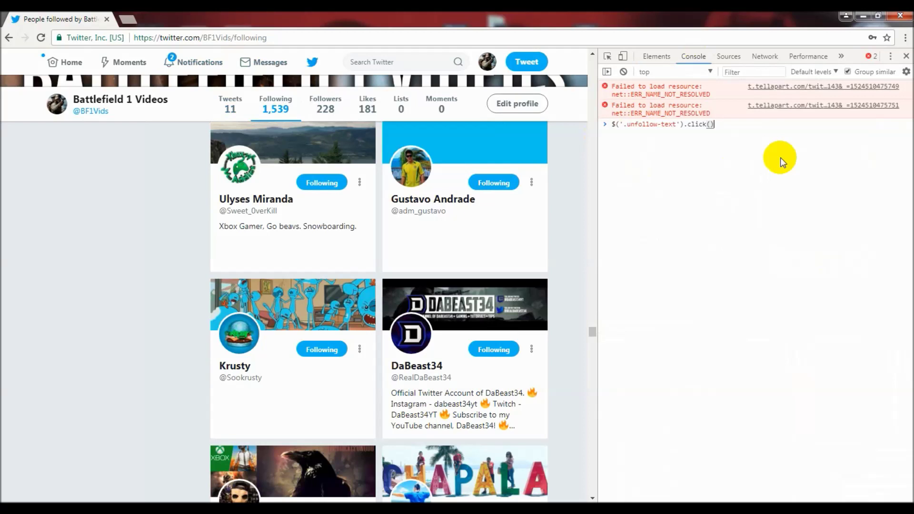
- Run the $('.unfollow-text').click() command, dropping the Following count from 1,539 to 1,182
{"action": "key", "text": "Return"}
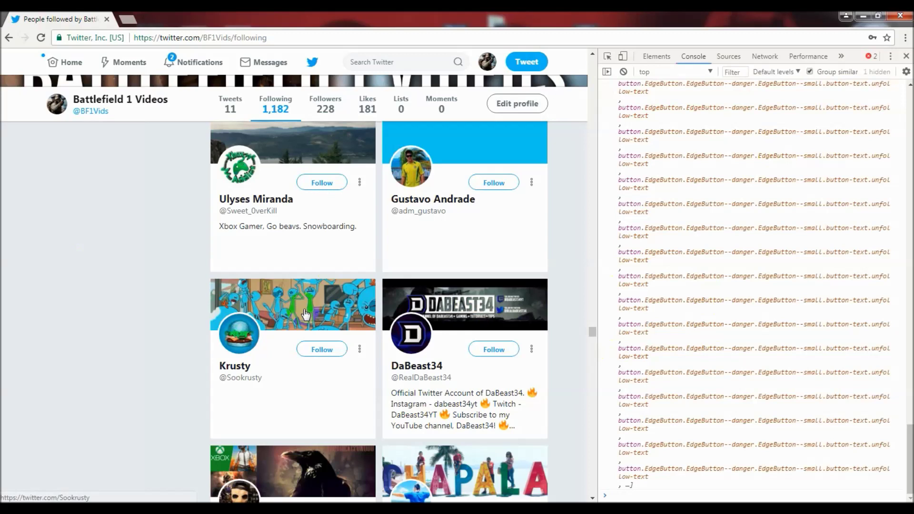
{"action": "left_click_drag", "start_coordinate": [595, 331], "coordinate": [592, 489]}
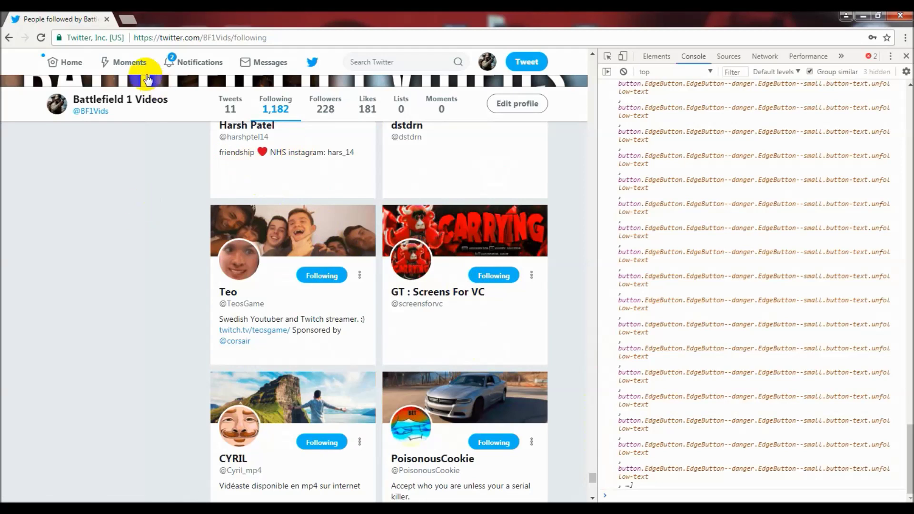
- Reload the Following page and close DevTools, leaving 1,182 followed accounts
{"action": "left_click", "coordinate": [41, 39]}
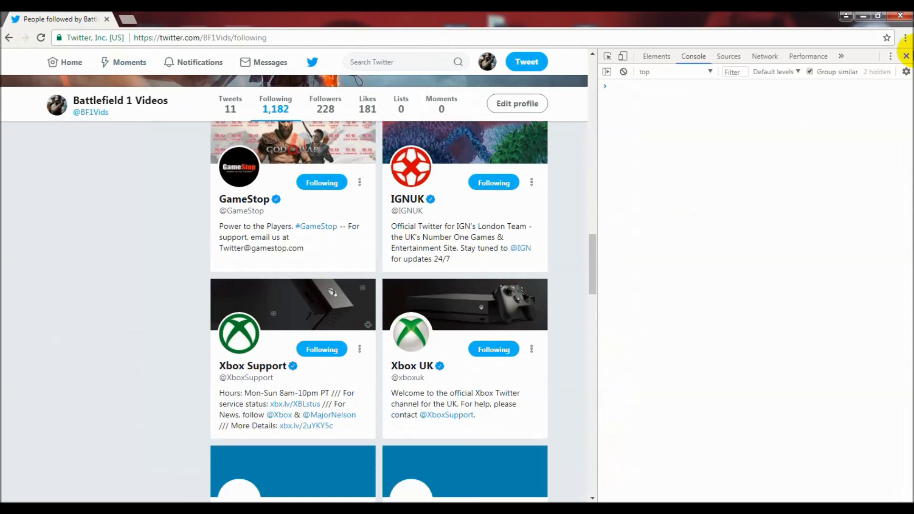
{"action": "left_click", "coordinate": [906, 55]}
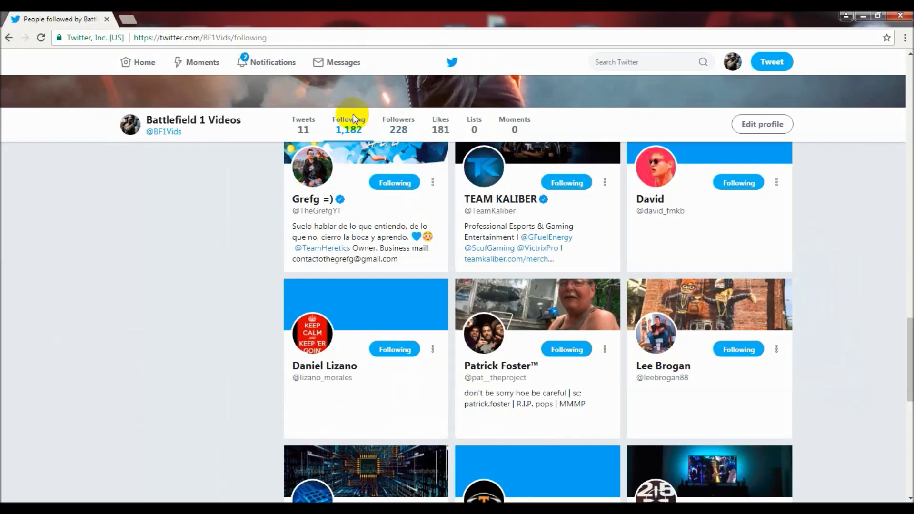